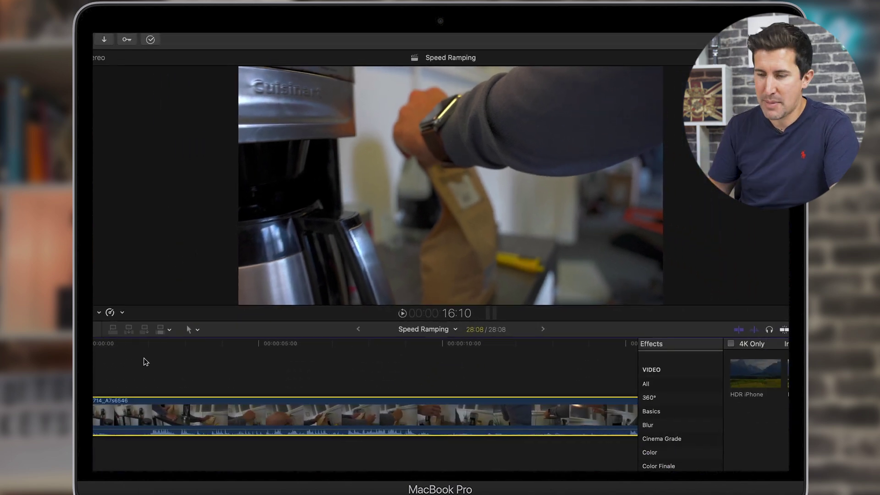
Play the coffee clip from about two seconds in, then set the playhead back to about 4:01
click(152, 343)
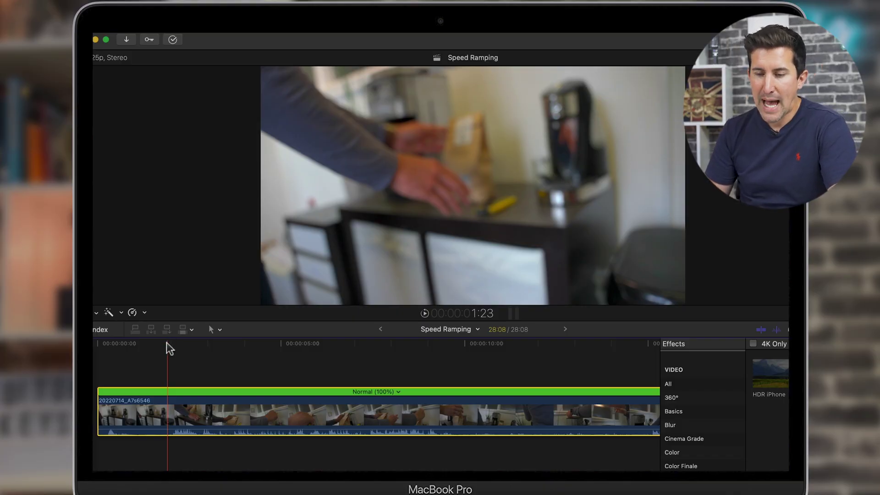
key(space)
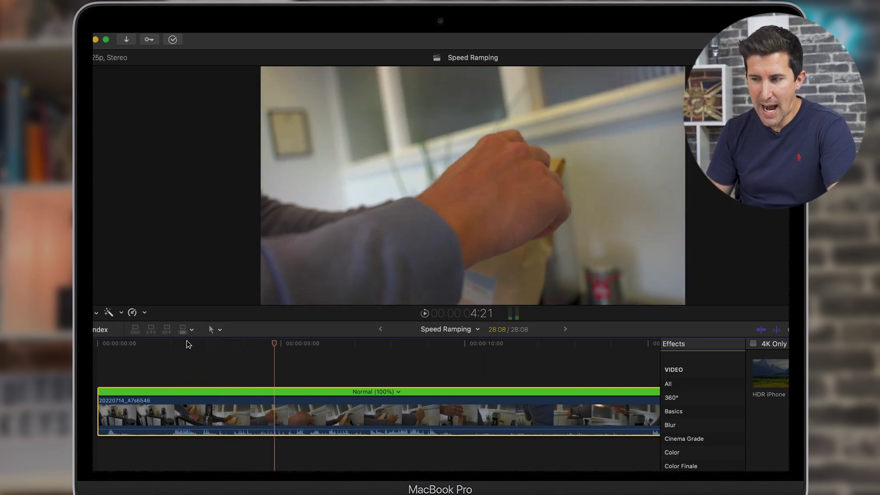
key(space)
drag(259, 342, 238, 343)
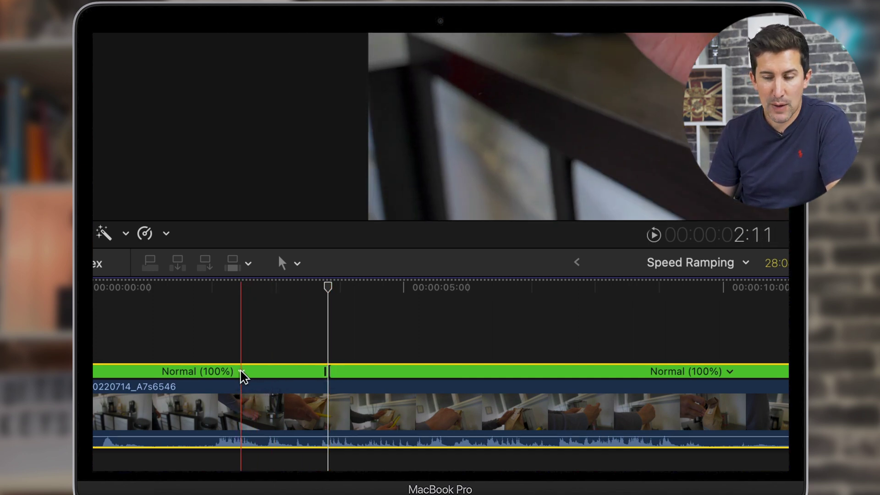
Set the clip's opening speed section to Fast 8x (800%) and zoom in on the ramp
click(242, 372)
mouse_move(262, 411)
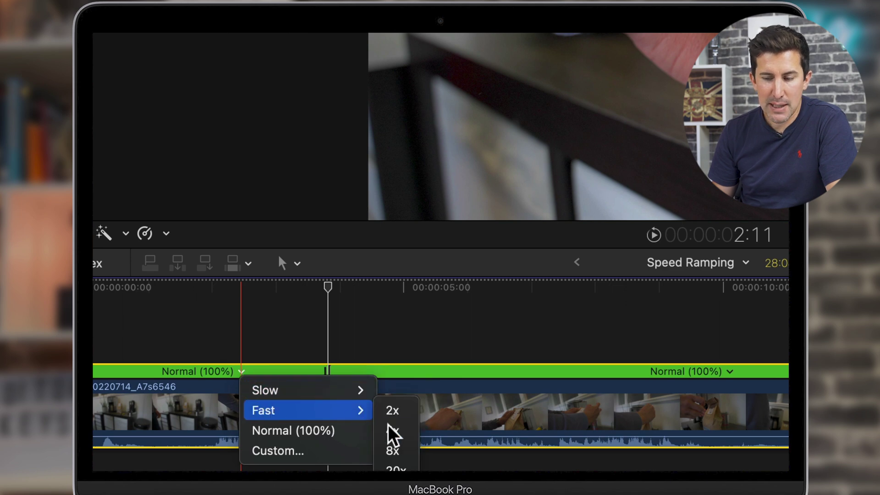
click(393, 451)
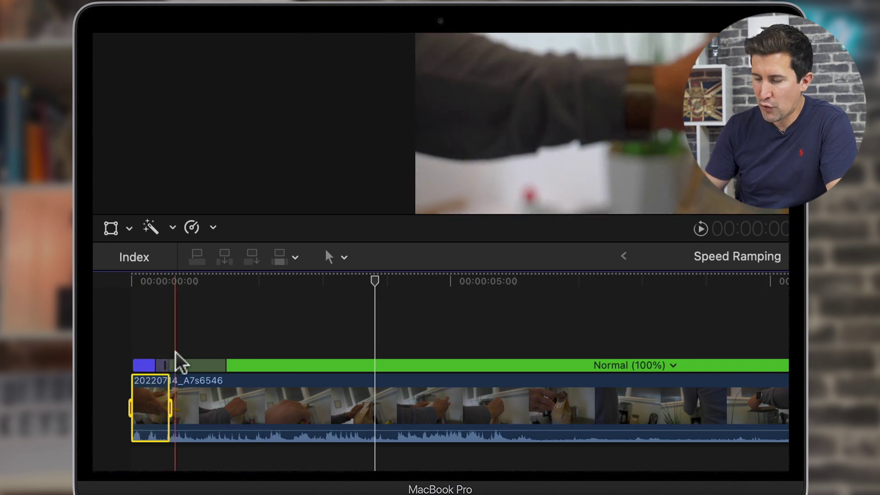
key(super+equal)
scroll(161, 349, left, 5)
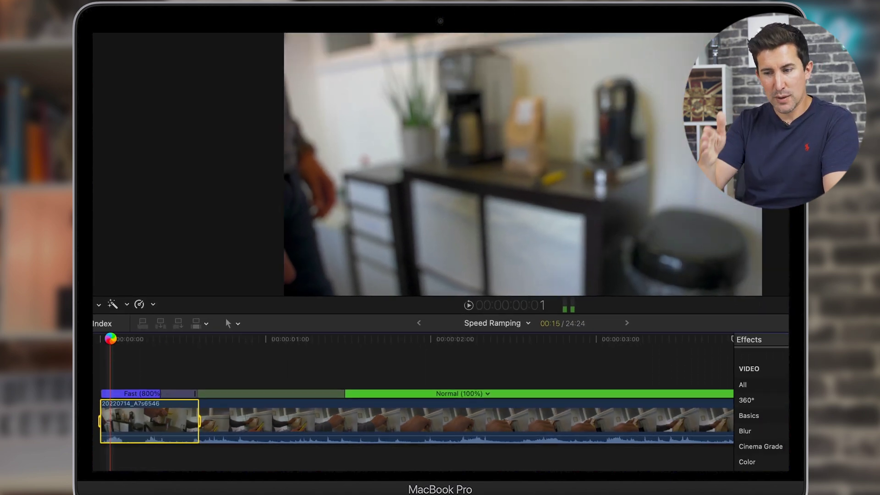
key(space)
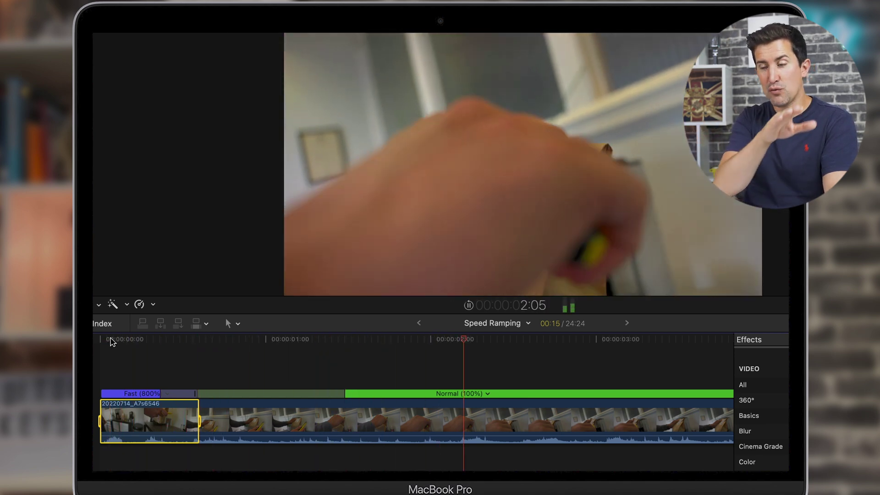
click(104, 340)
key(space)
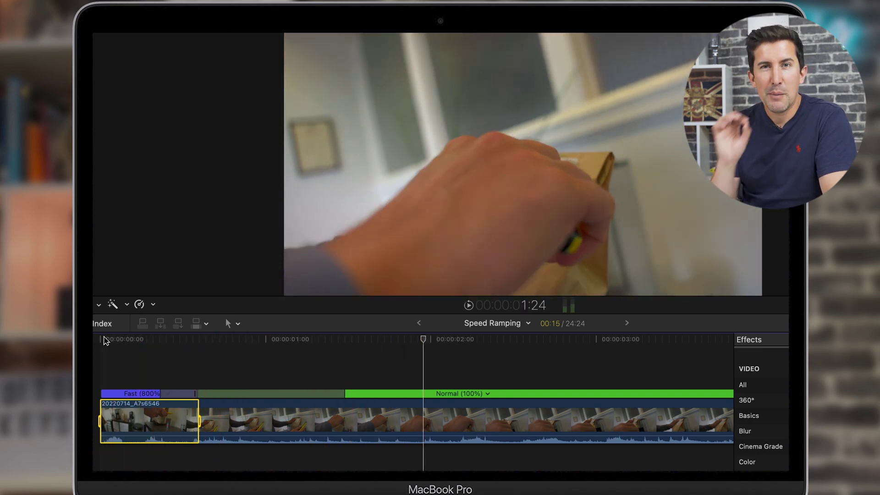
scroll(387, 356, right, 7)
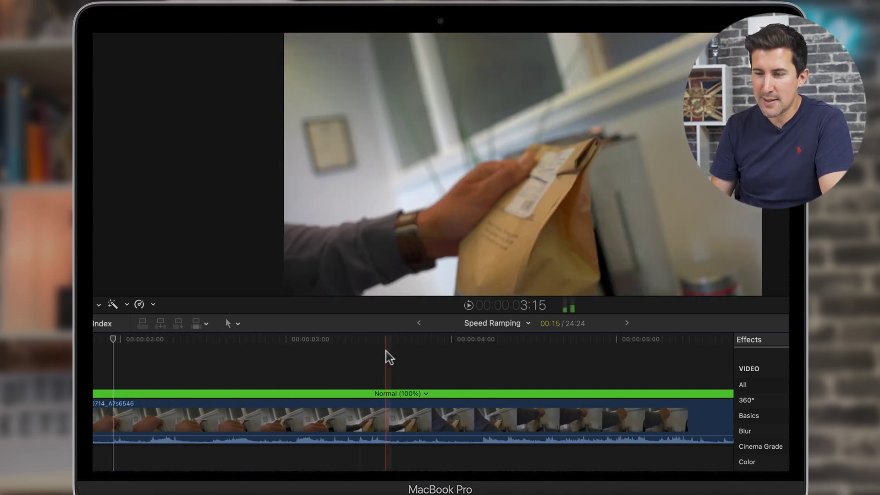
drag(212, 342, 486, 344)
scroll(468, 346, right, 5)
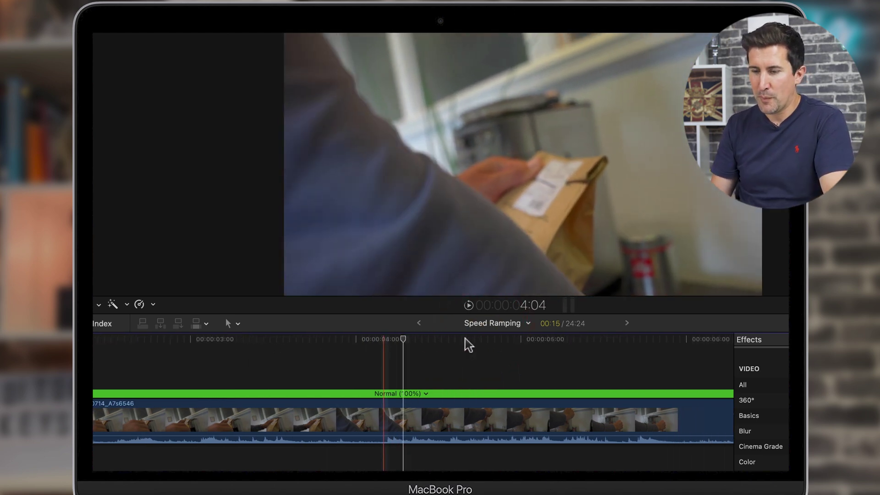
drag(438, 340, 643, 339)
key(space)
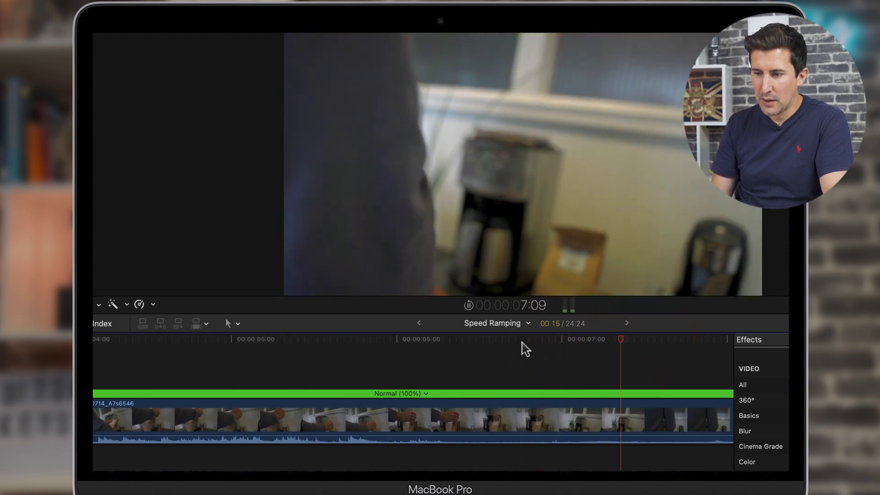
drag(523, 341, 395, 345)
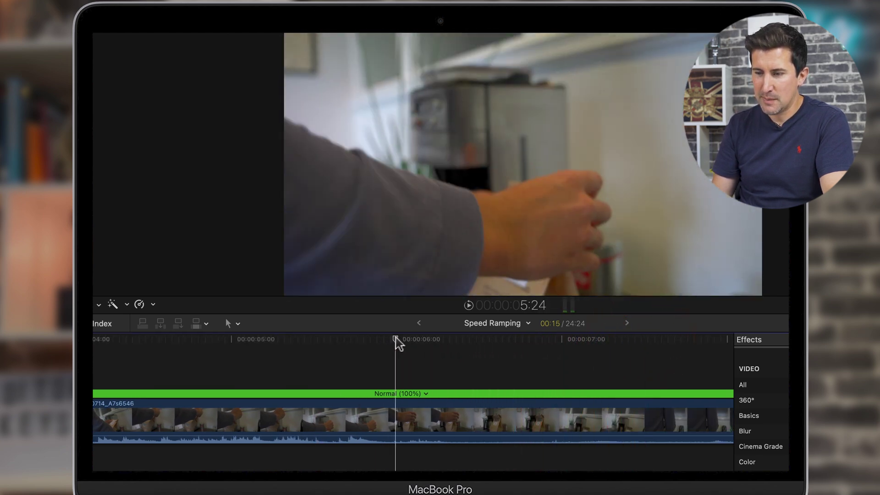
key(space)
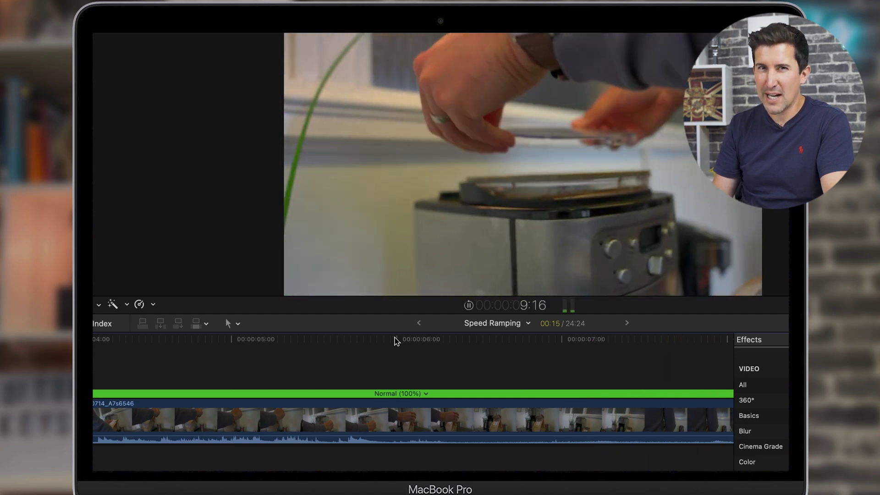
key(space)
drag(403, 343, 648, 346)
scroll(568, 349, right, 3)
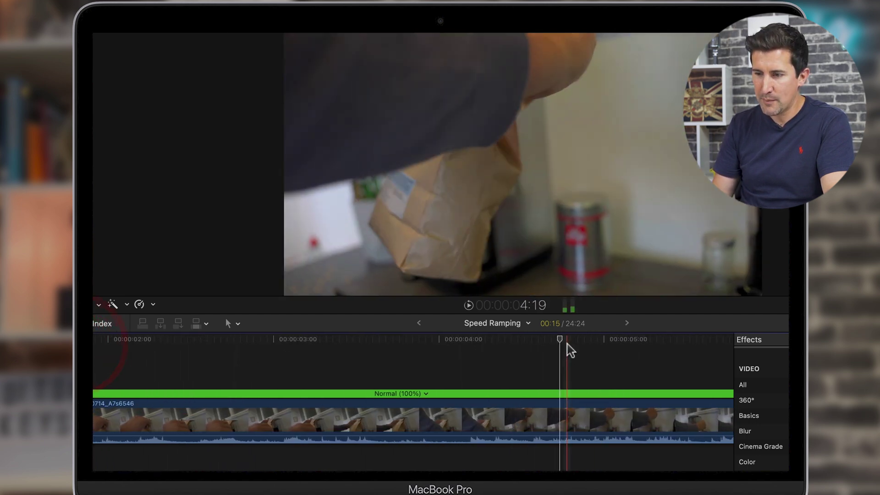
drag(568, 349, 675, 340)
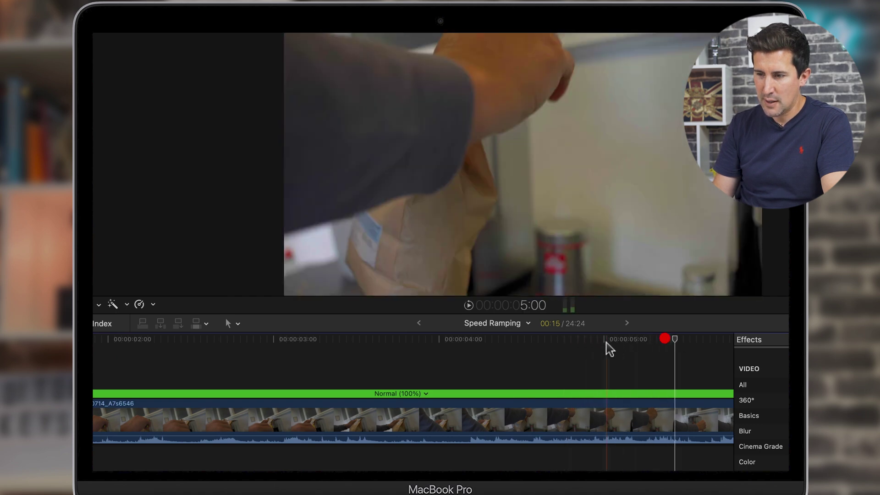
scroll(591, 344, right, 3)
drag(555, 340, 681, 338)
scroll(610, 353, right, 3)
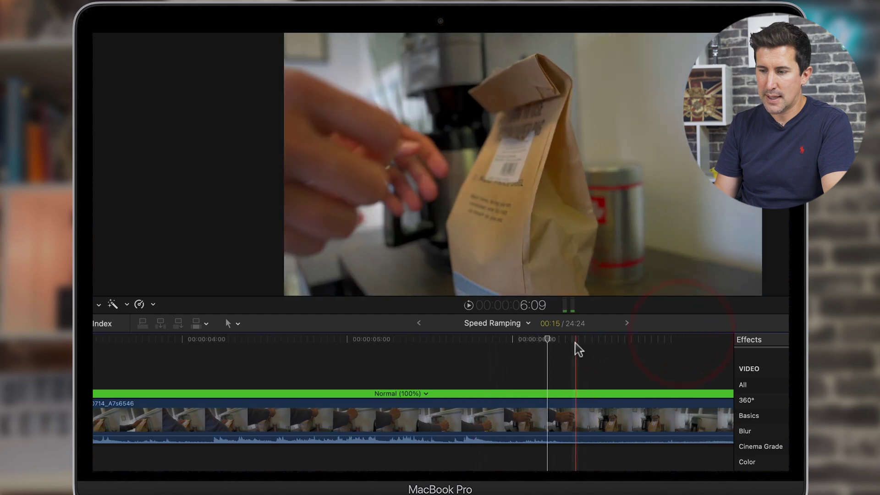
drag(575, 343, 672, 338)
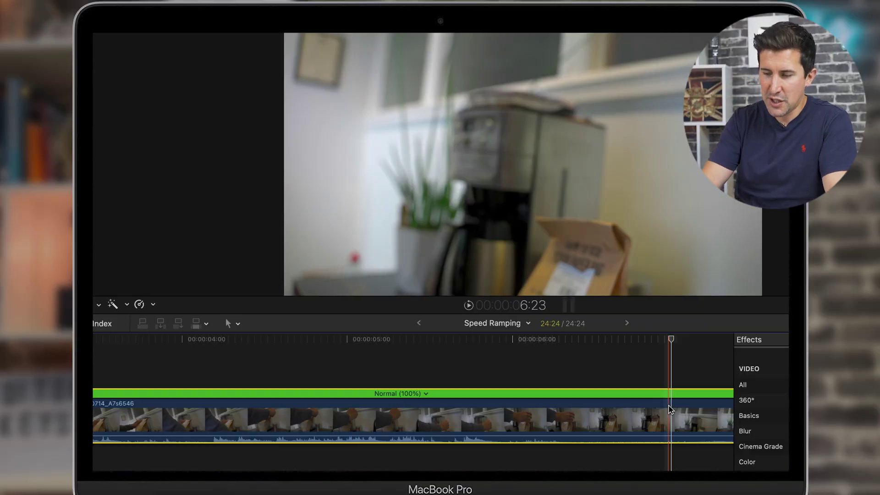
Blade the Normal (100%) speed bar at about seven seconds and again at 8:12
key(shift+b)
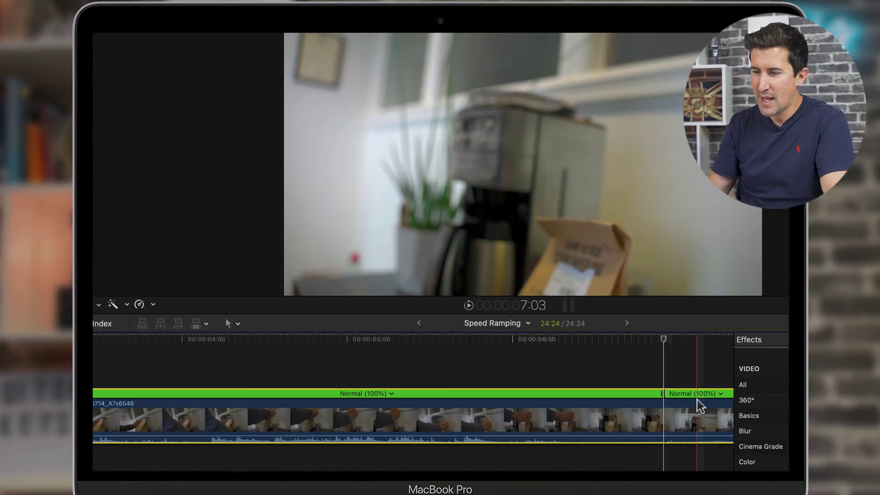
scroll(434, 354, right, 10)
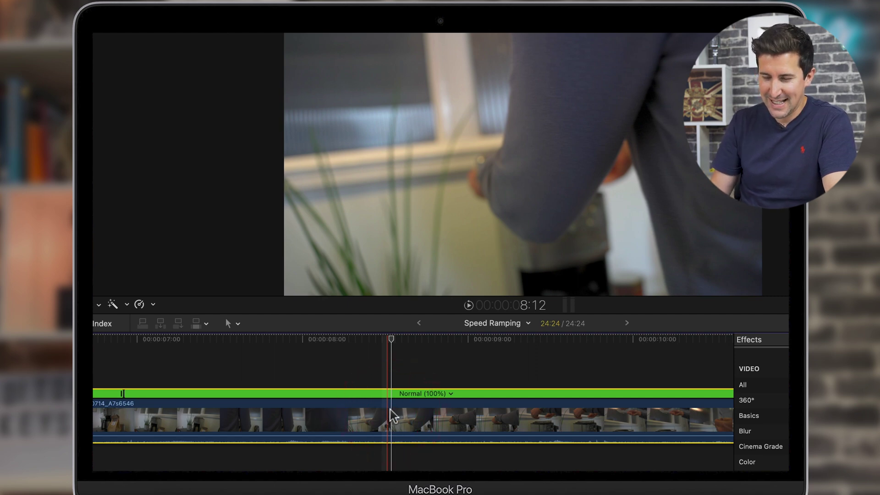
key(shift+b)
Set the short middle speed section between the new split points to Fast 8x (800%)
click(390, 416)
scroll(367, 412, left, 5)
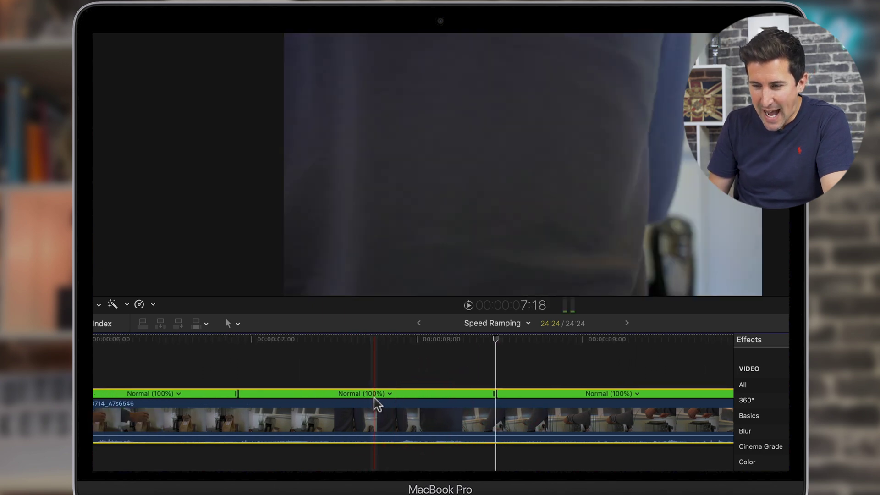
click(389, 393)
mouse_move(397, 406)
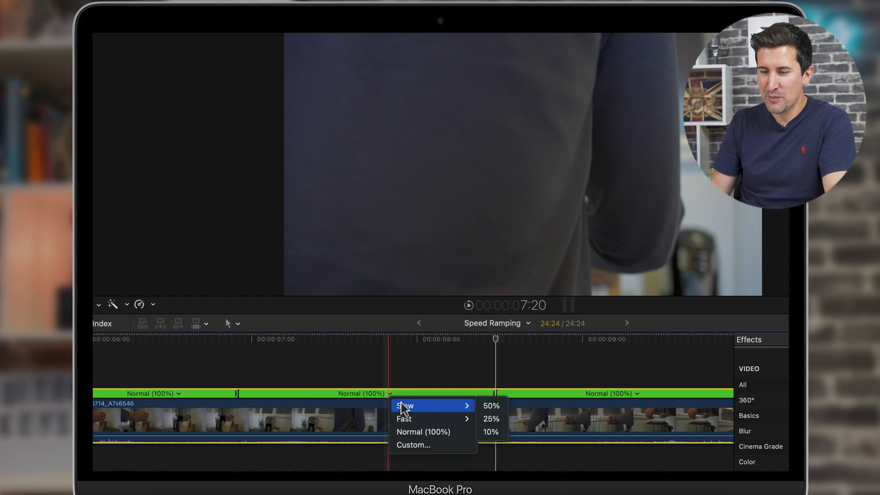
click(489, 445)
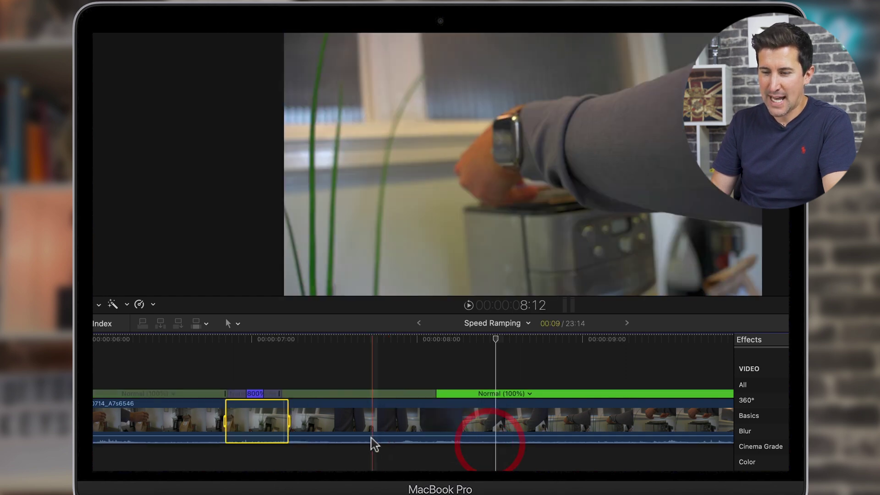
scroll(327, 405, left, 8)
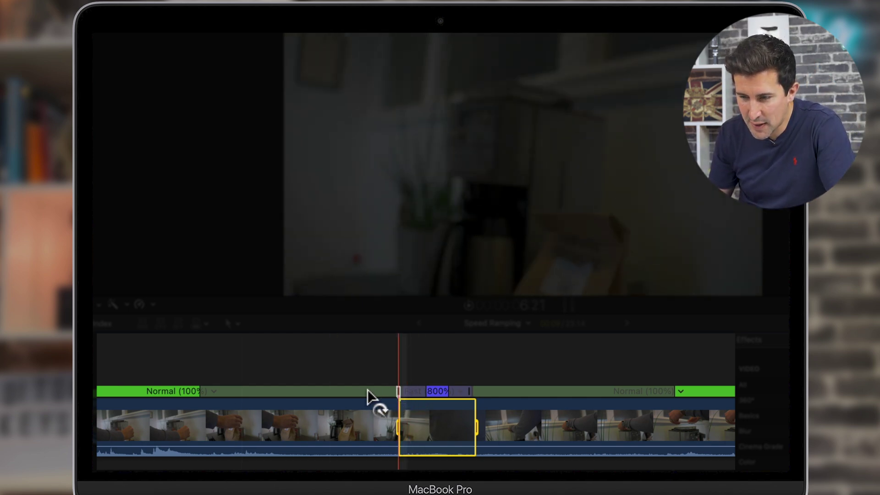
Drag the retime handle to return the opening section to Normal (100%) speed
click(393, 388)
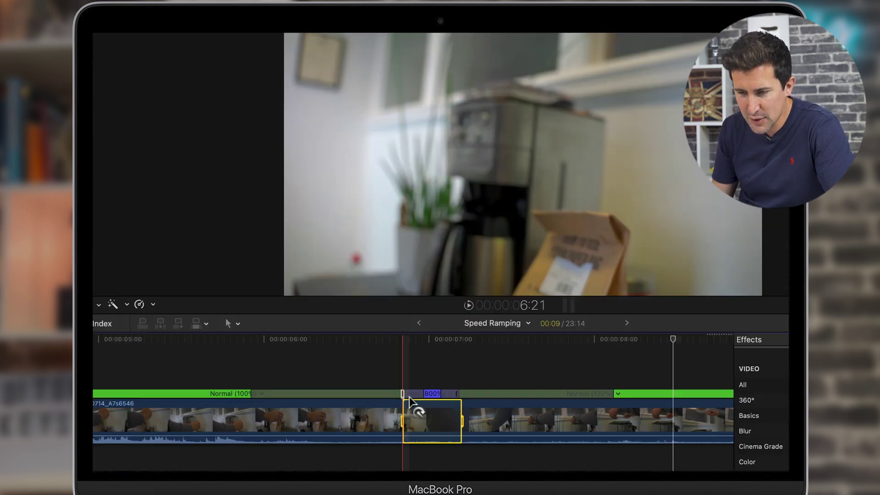
drag(410, 402, 392, 405)
scroll(426, 403, left, 5)
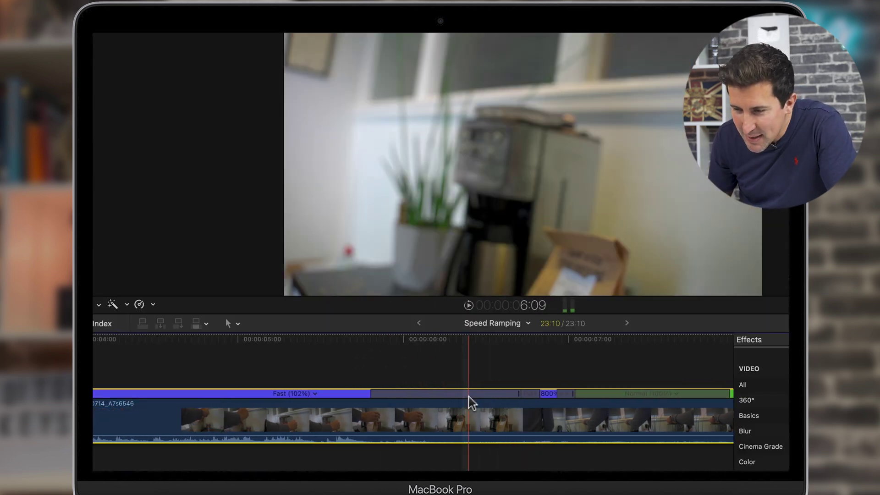
drag(516, 399, 541, 397)
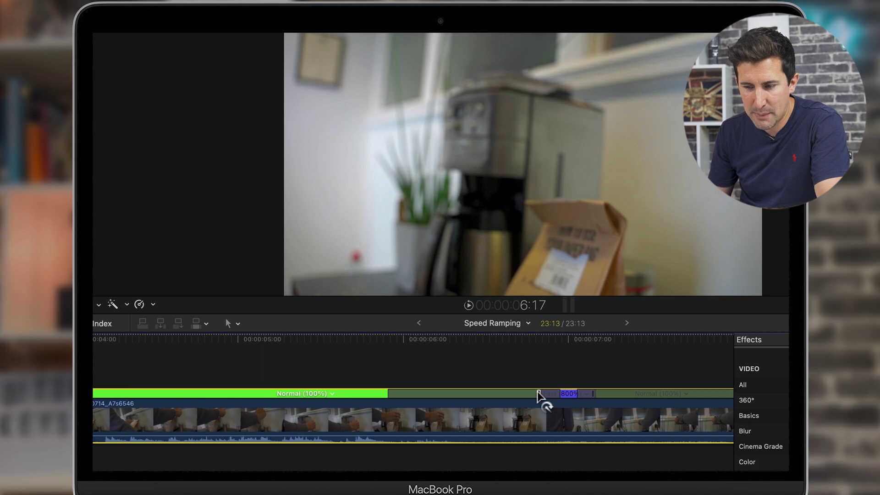
click(499, 393)
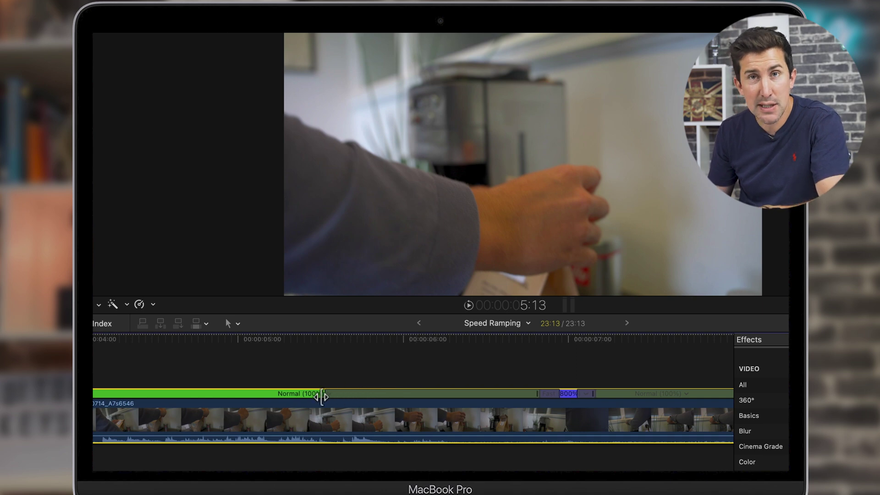
Extend the Normal section's end so the fast section starts around six seconds
drag(322, 397, 345, 395)
drag(460, 396, 397, 394)
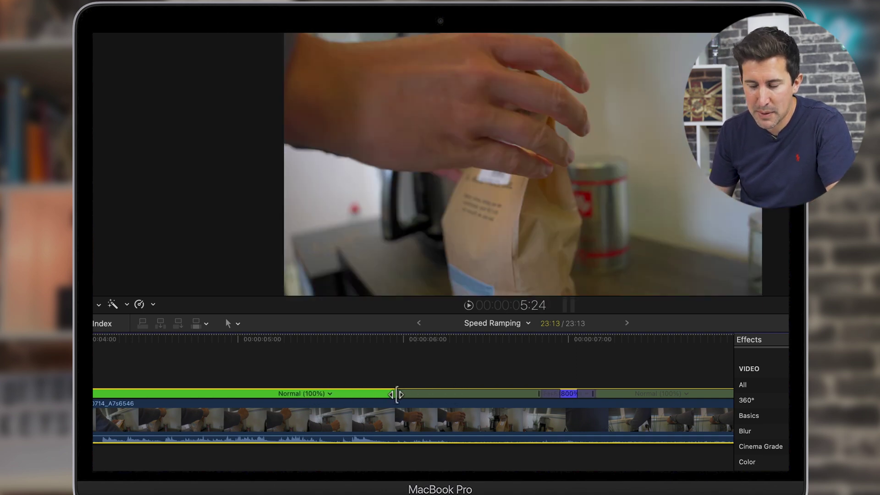
click(344, 393)
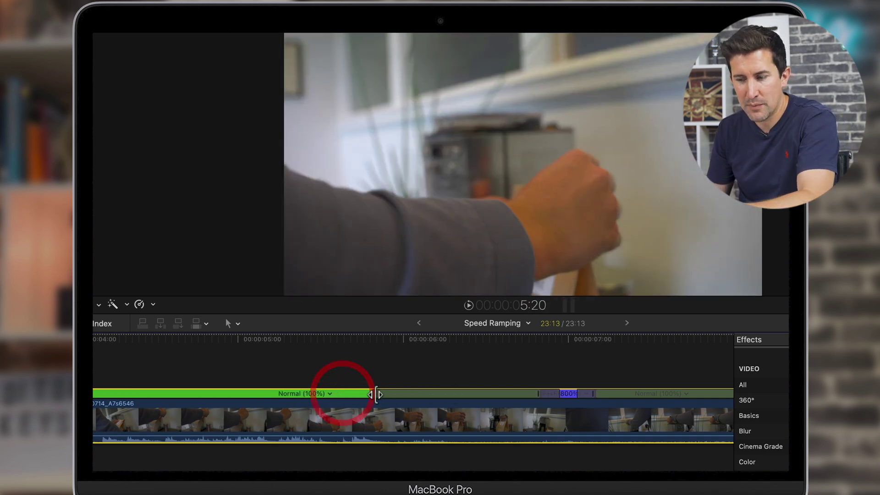
drag(422, 396, 439, 396)
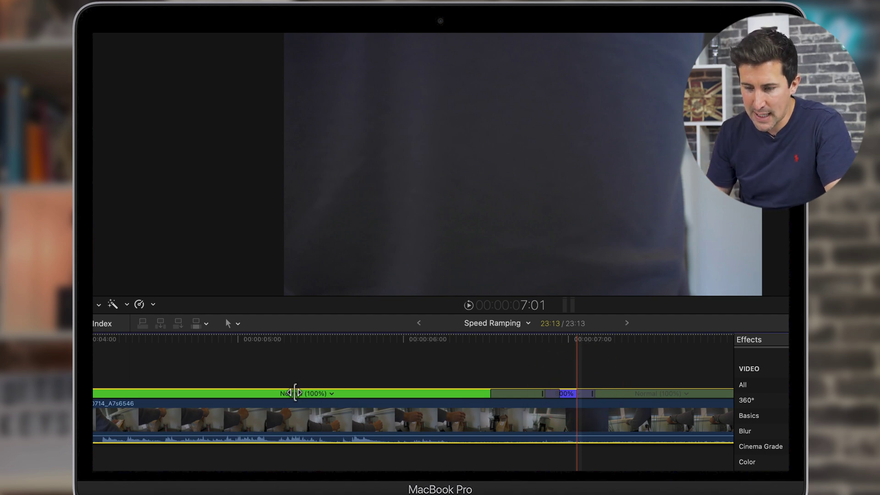
scroll(270, 380, left, 2)
key(super+minus)
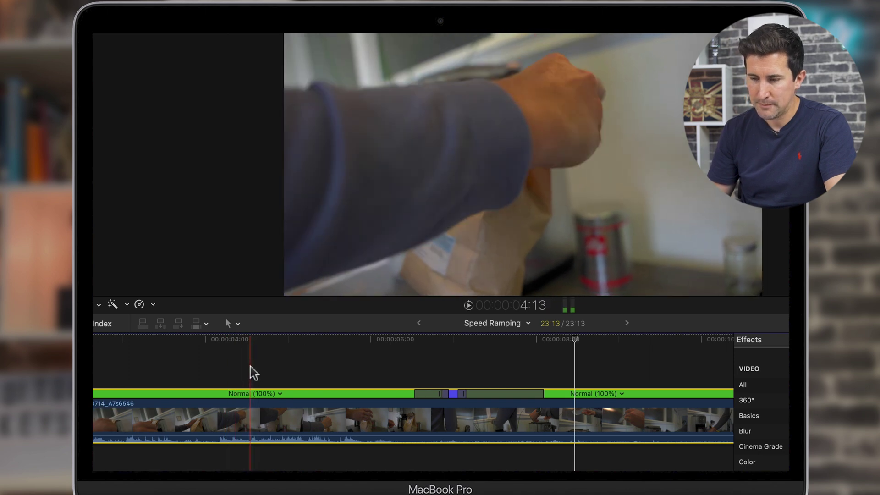
key(space)
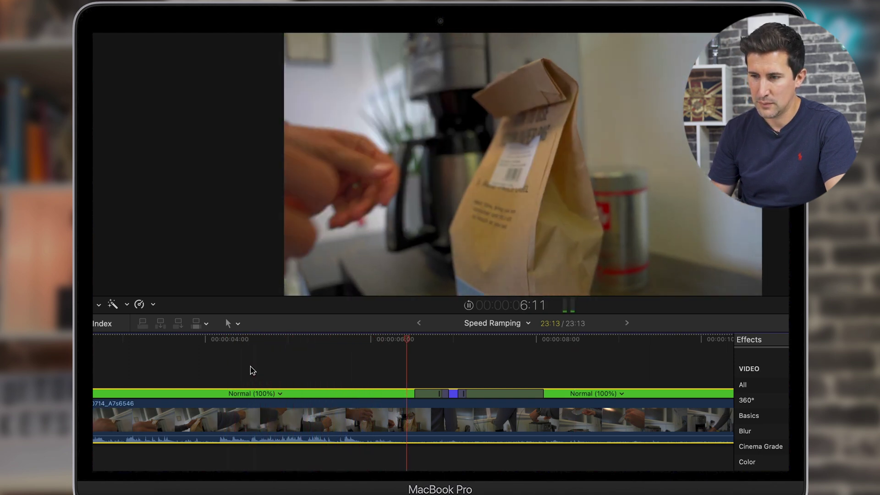
key(space)
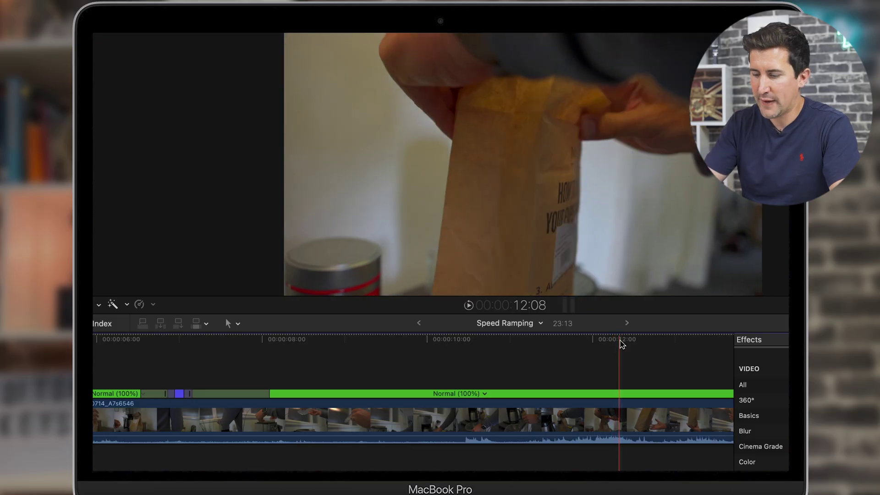
key(super+minus)
key(space)
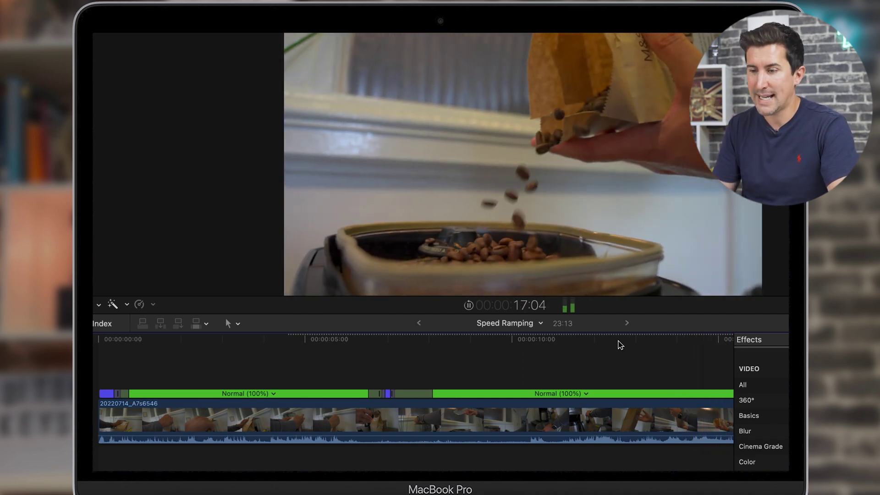
key(space)
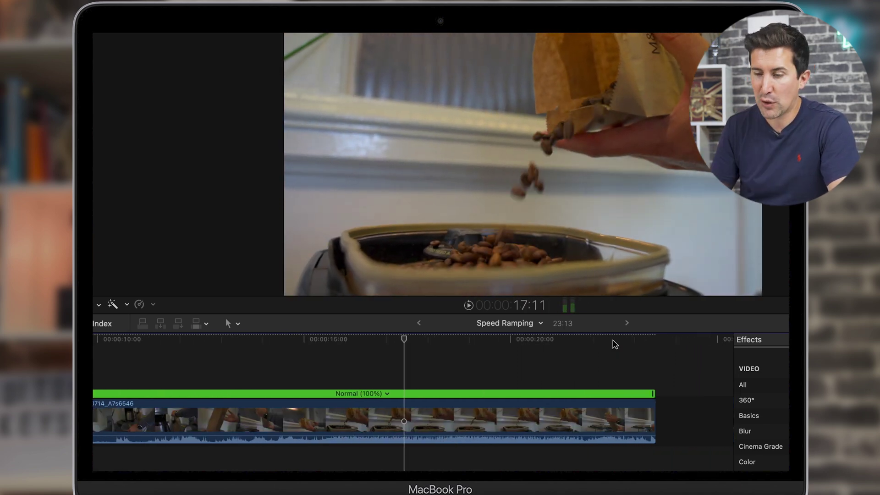
Select and play the coffee clip, then slow the closing bean-pouring section to Slow 50%
scroll(309, 350, left, 10)
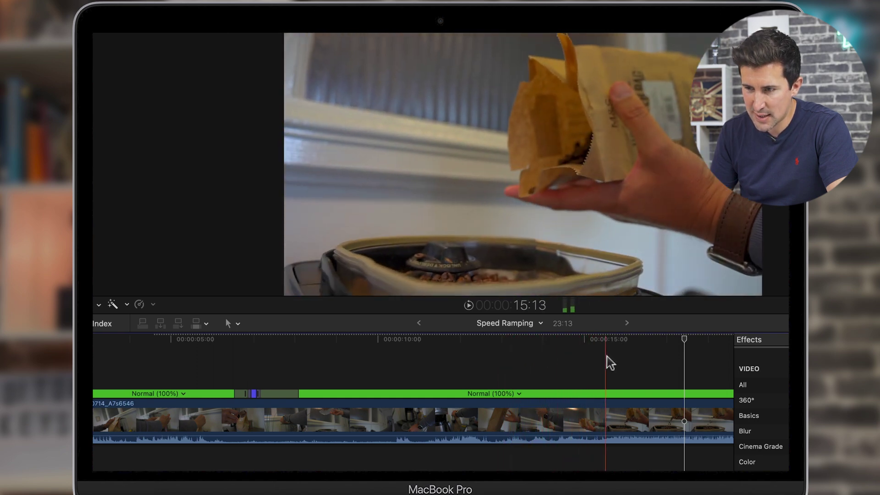
click(615, 405)
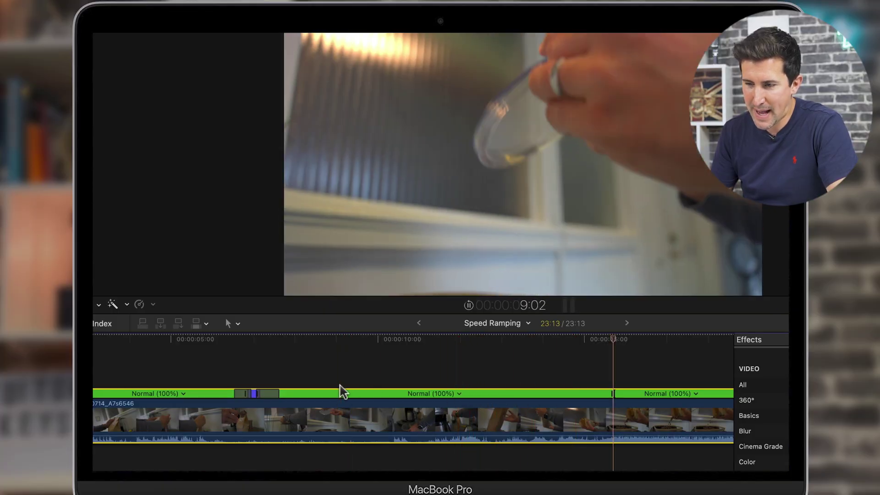
key(space)
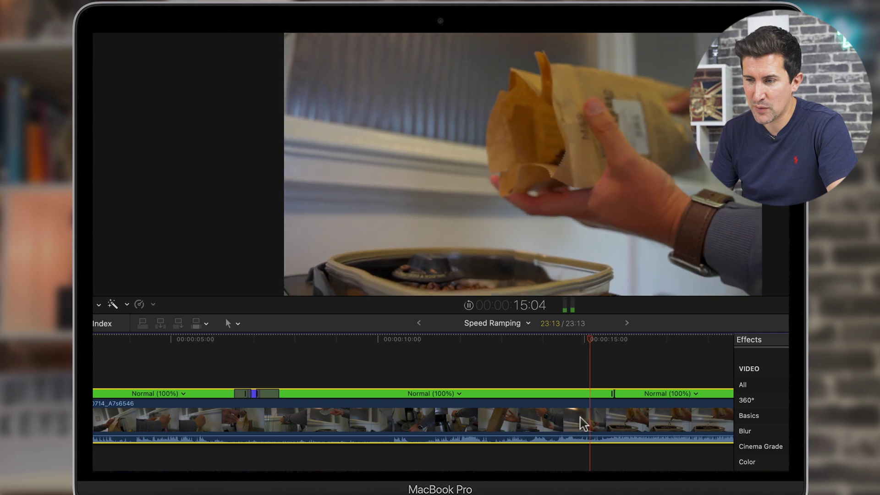
click(634, 393)
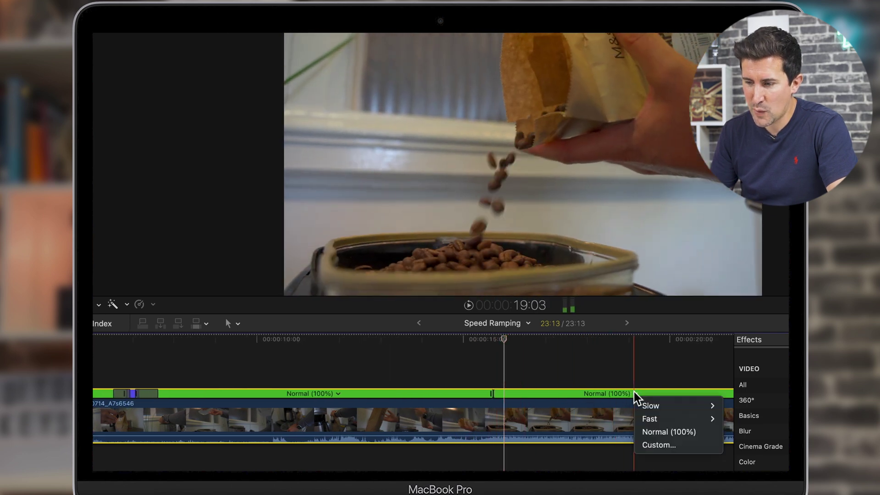
mouse_move(653, 410)
click(729, 405)
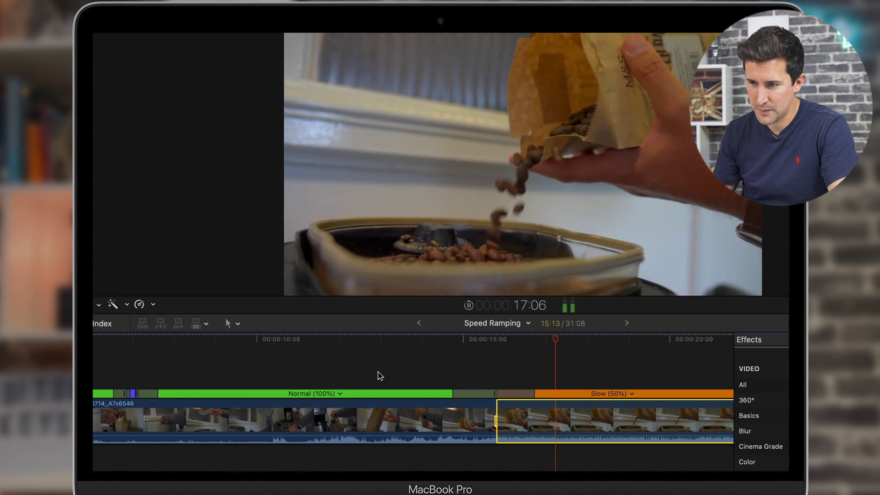
Slow the end bean-pouring section further to Slow 25%
click(632, 394)
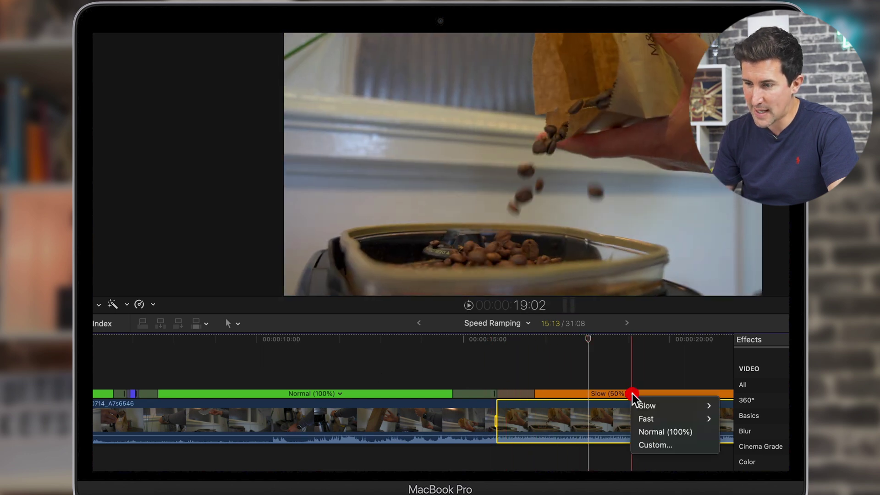
mouse_move(645, 407)
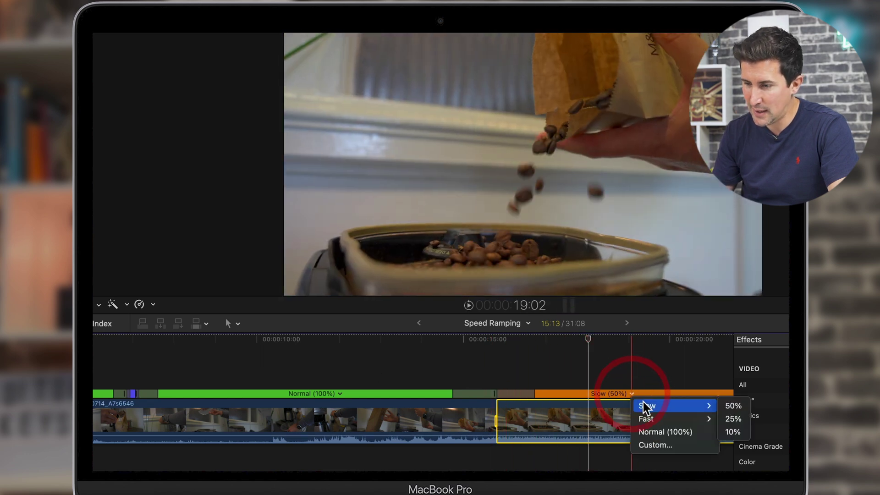
click(726, 418)
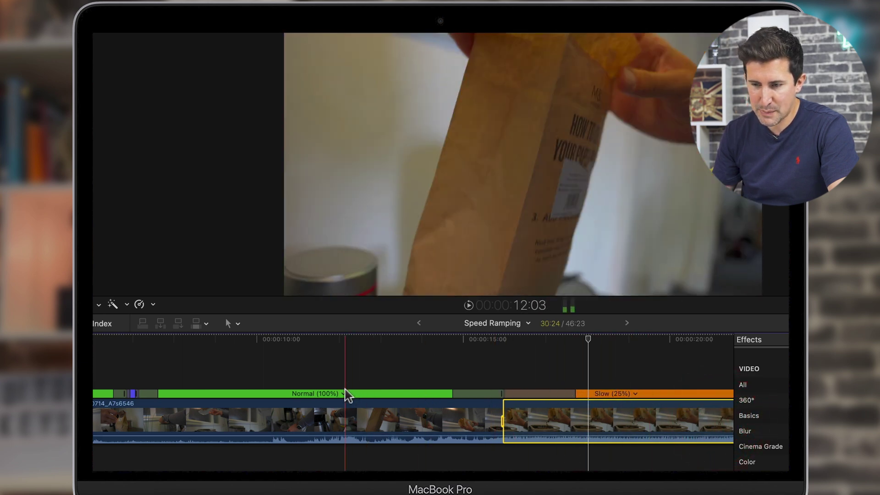
Speed the middle section up to Fast 2x (200%) and play back the retimed clip
click(343, 393)
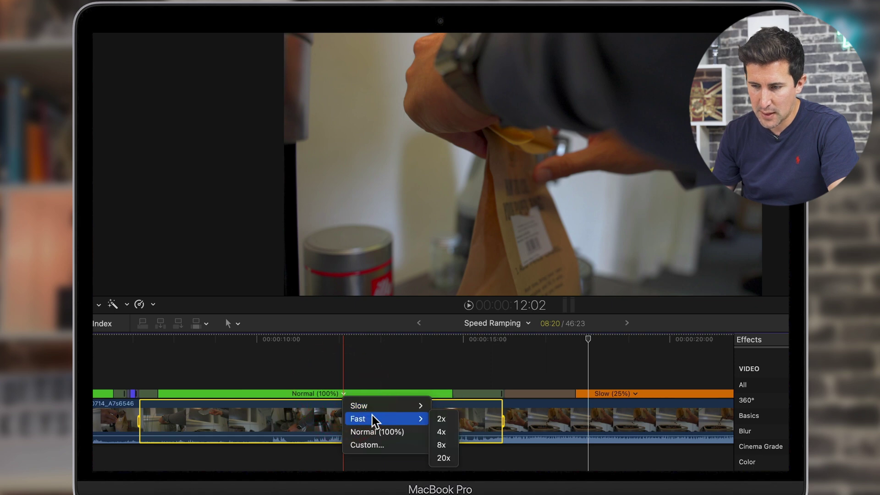
click(437, 419)
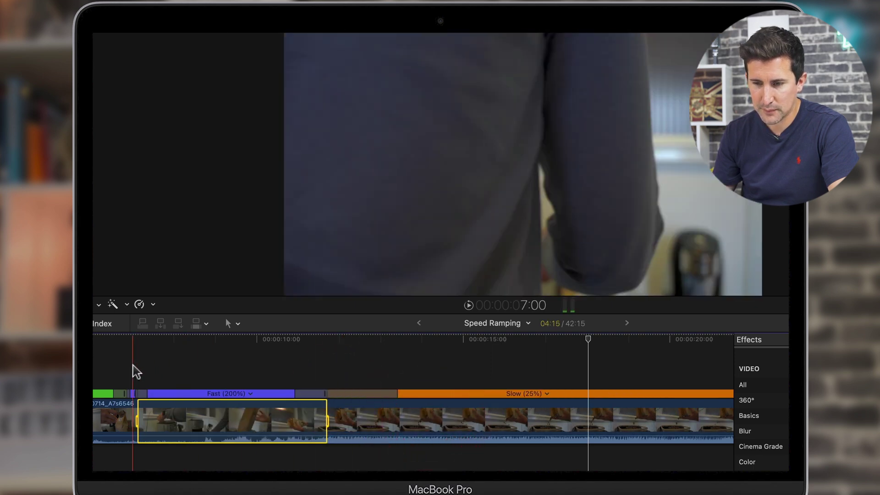
key(space)
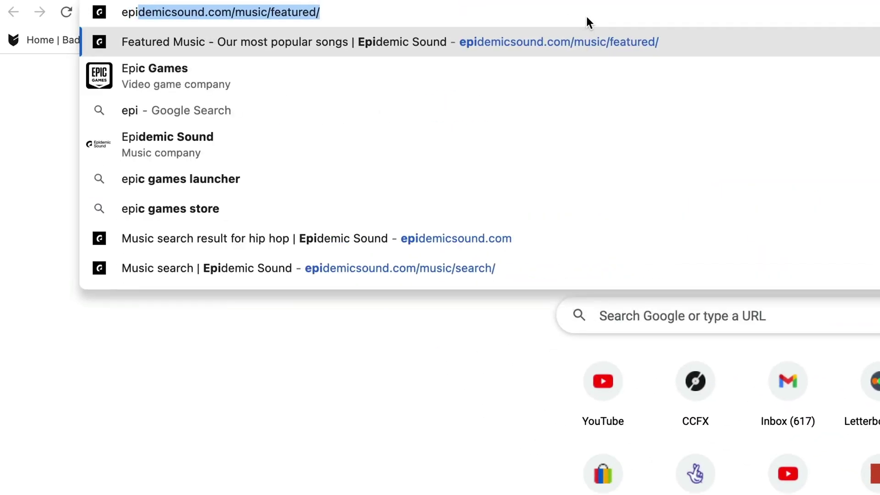
Go to epidemicsound.com and scroll through the coffee beans sound effect results
key(Return)
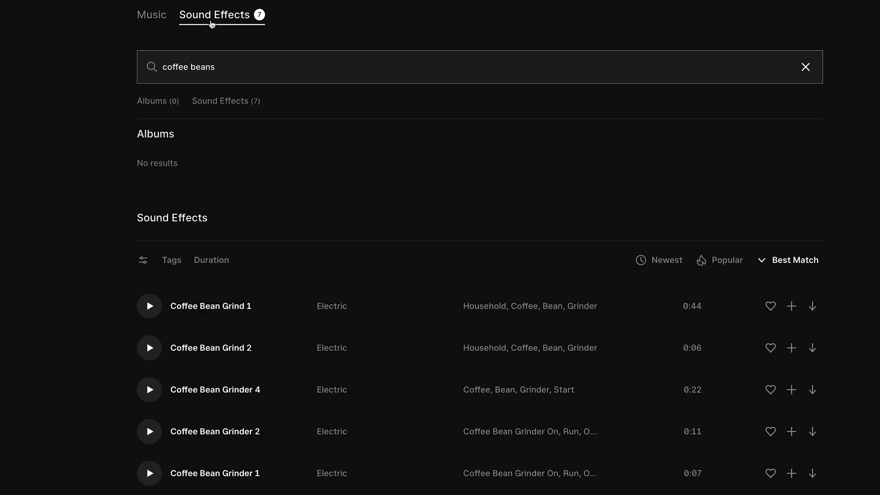
scroll(169, 337, down, 2)
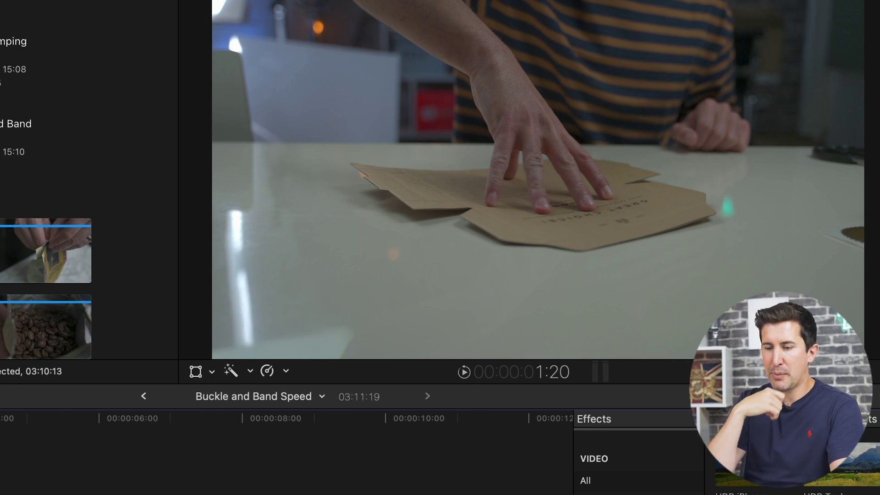
key(space)
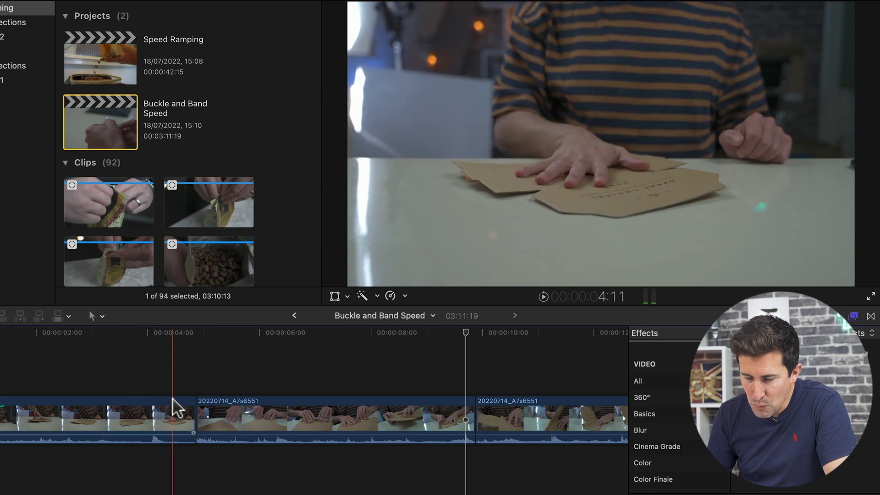
Ripple-trim the 20220714_A7s6550/20220714_A7s6551 cut to shorten the project to 3:10:15, then play it
drag(192, 408, 164, 406)
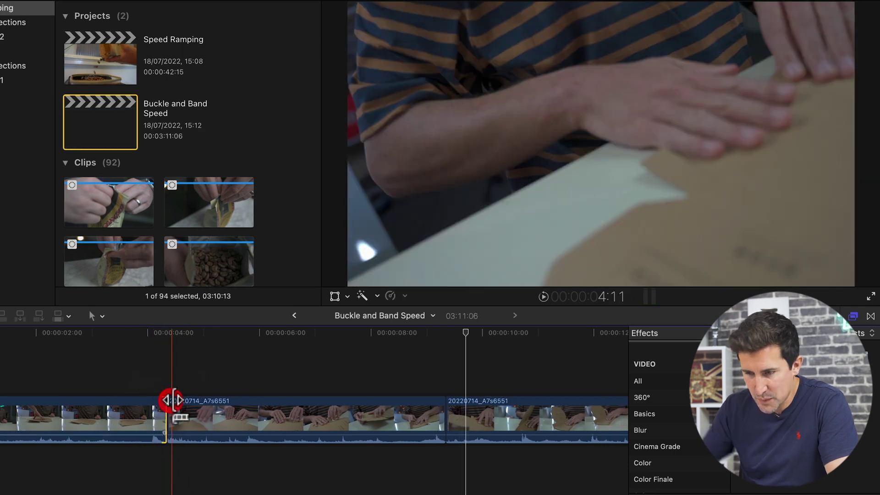
key(super+equal)
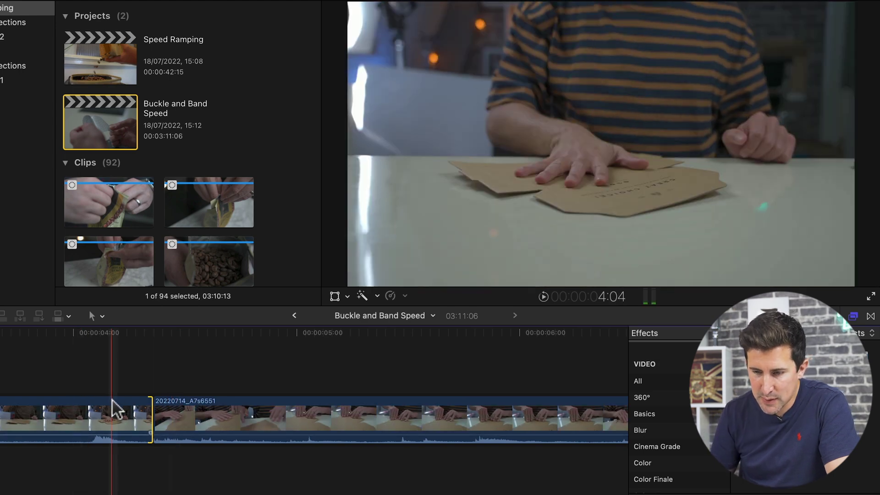
drag(149, 417, 115, 412)
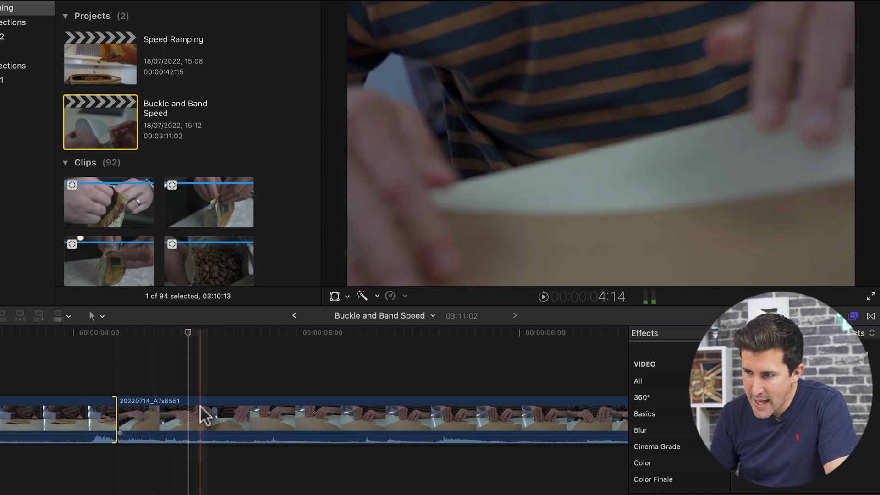
click(251, 418)
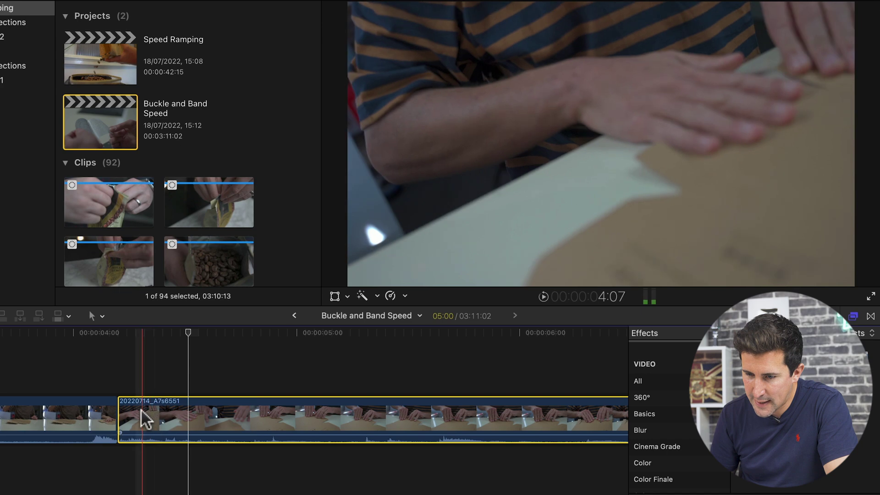
drag(124, 415, 228, 415)
key(space)
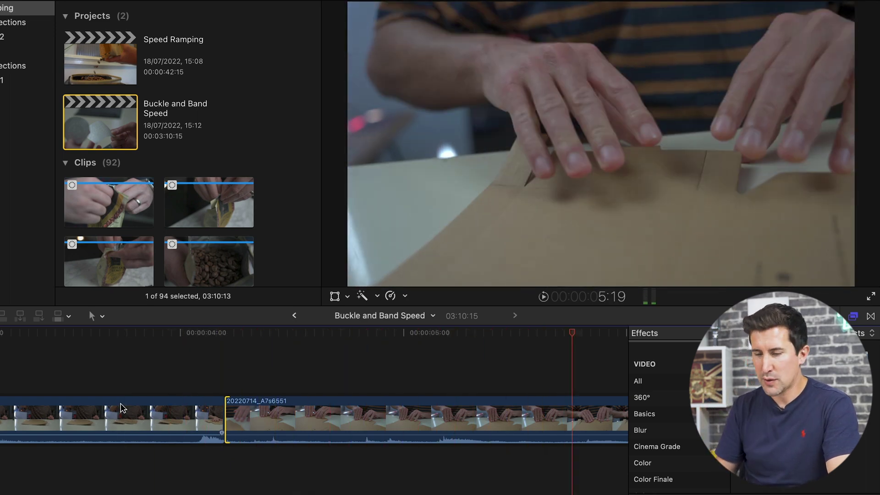
key(space)
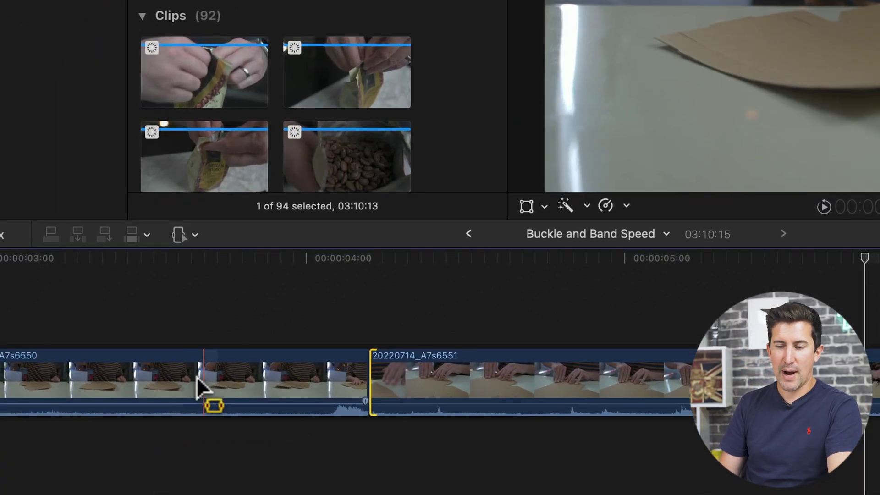
Set a range spanning the first cut to Fast 4x and play back the transition
drag(179, 385, 589, 393)
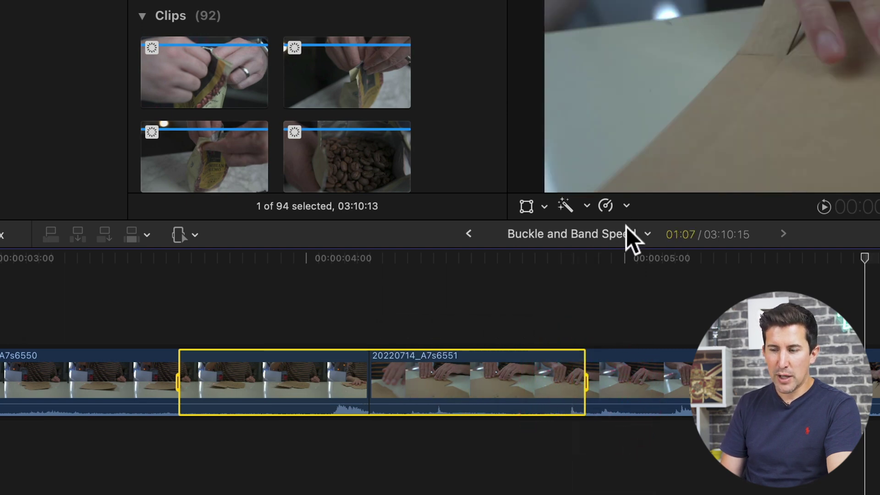
click(627, 205)
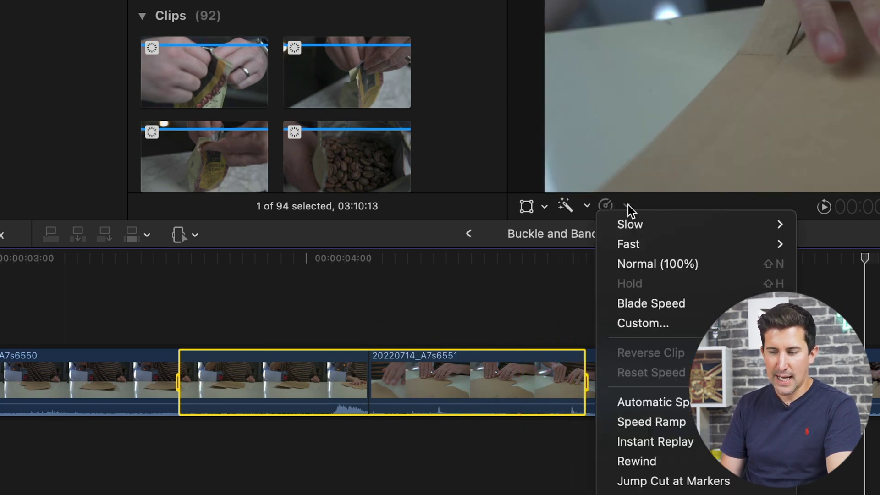
mouse_move(755, 243)
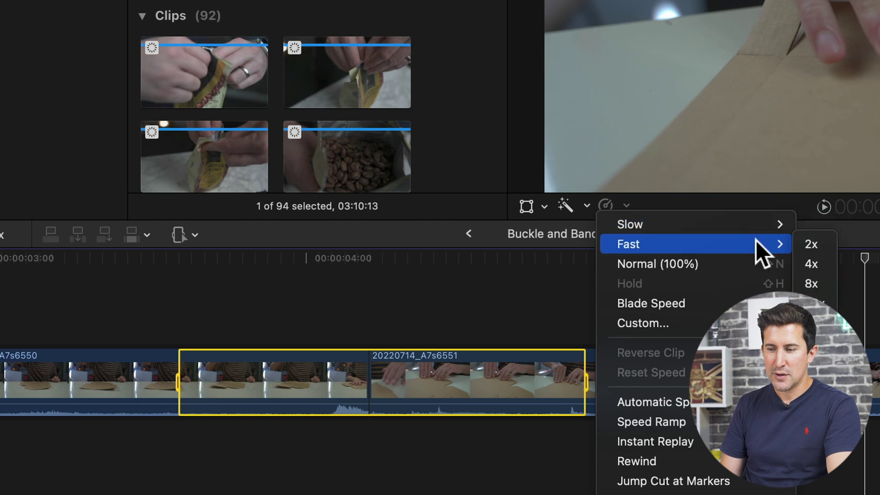
click(818, 265)
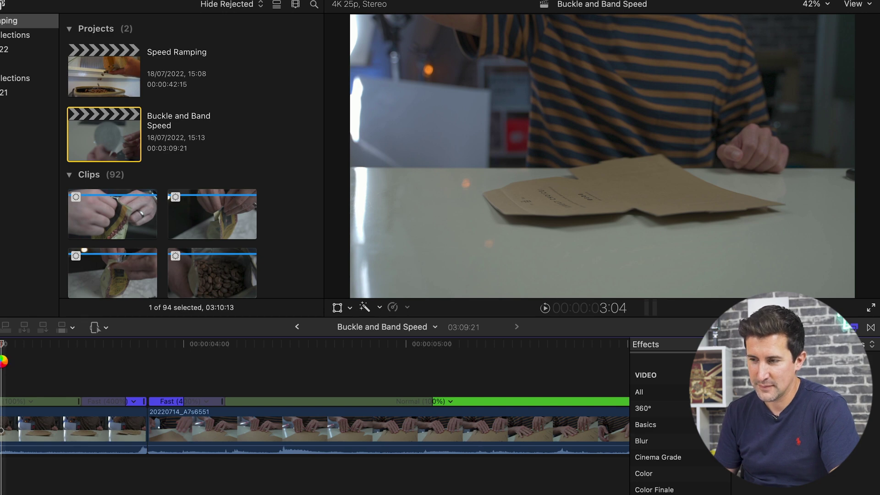
key(space)
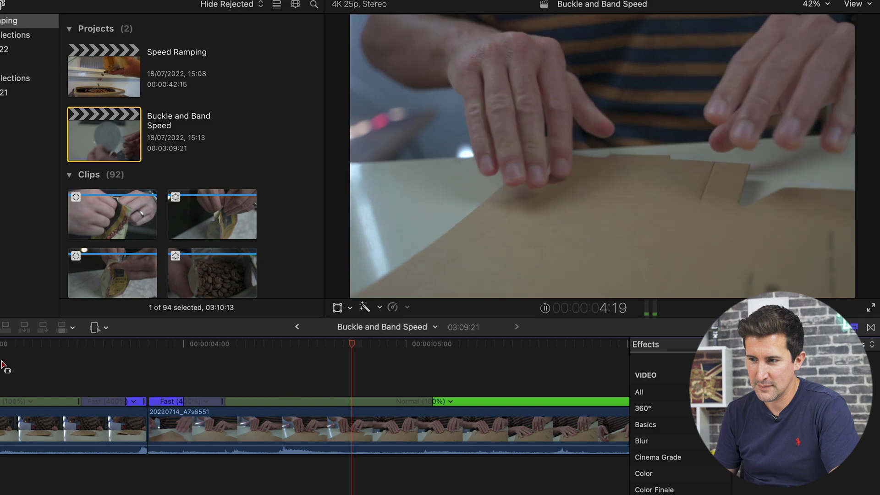
key(space)
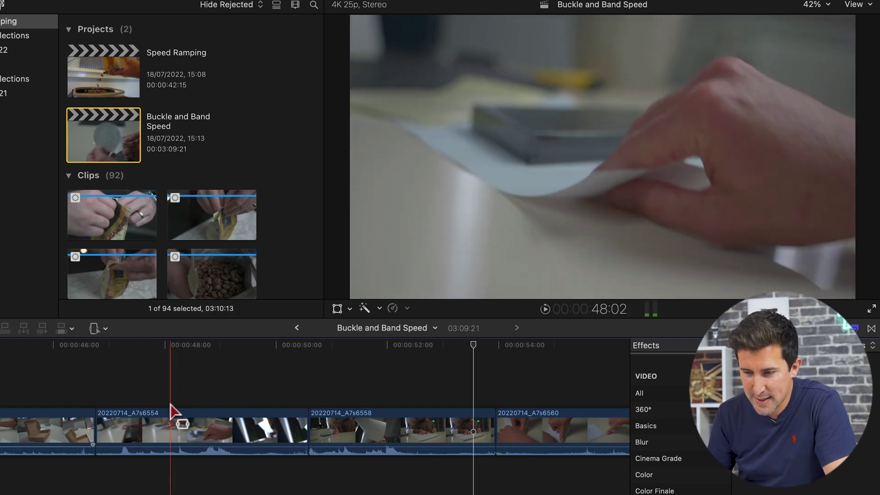
Ripple-trim the tail of clip 20220714_A7s6554 and fine-tune the cut, leaving the project at 3:07:11
key(a)
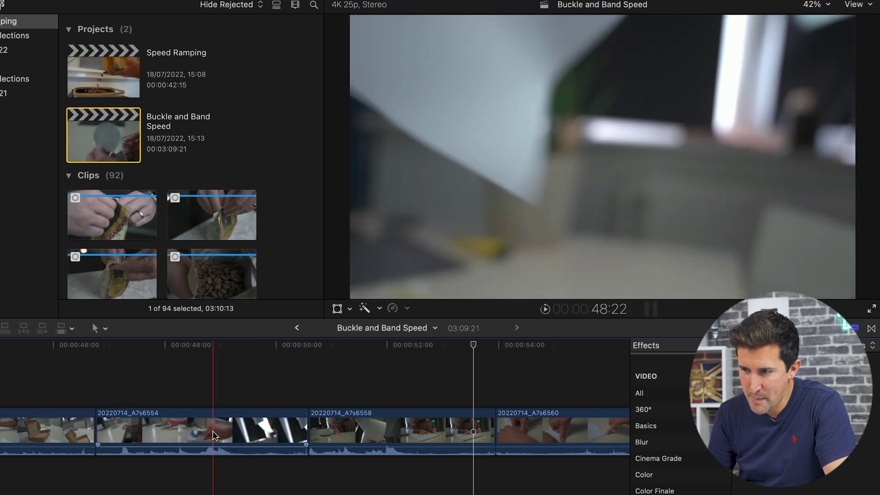
click(213, 430)
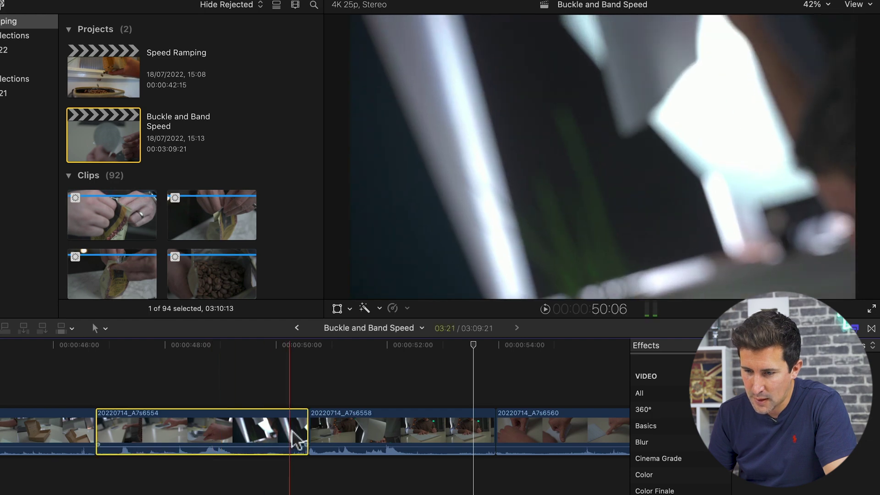
drag(306, 431, 212, 430)
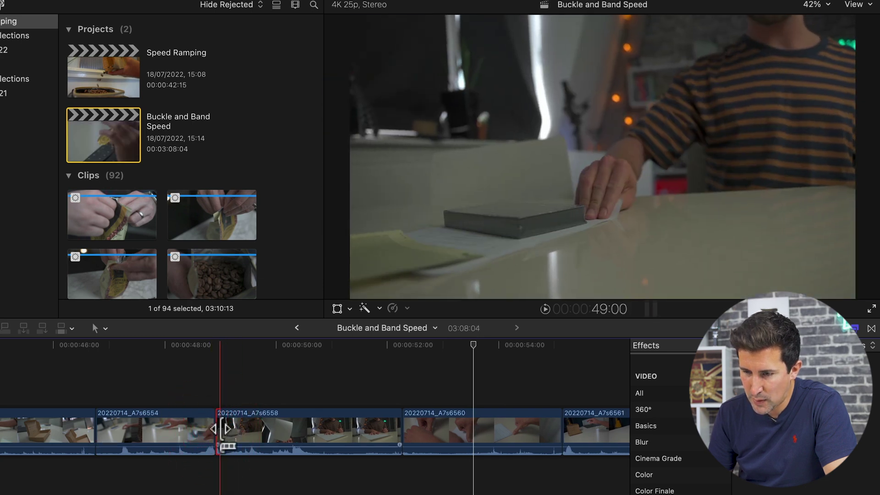
drag(225, 429, 258, 427)
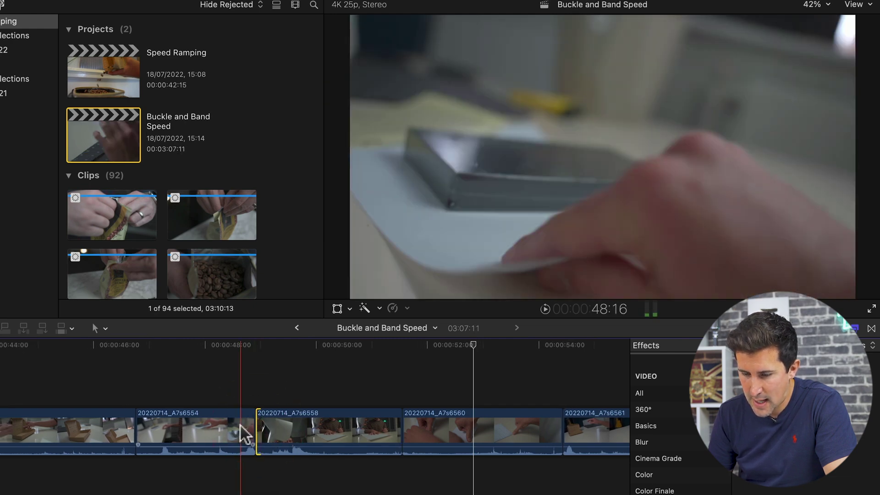
key(t)
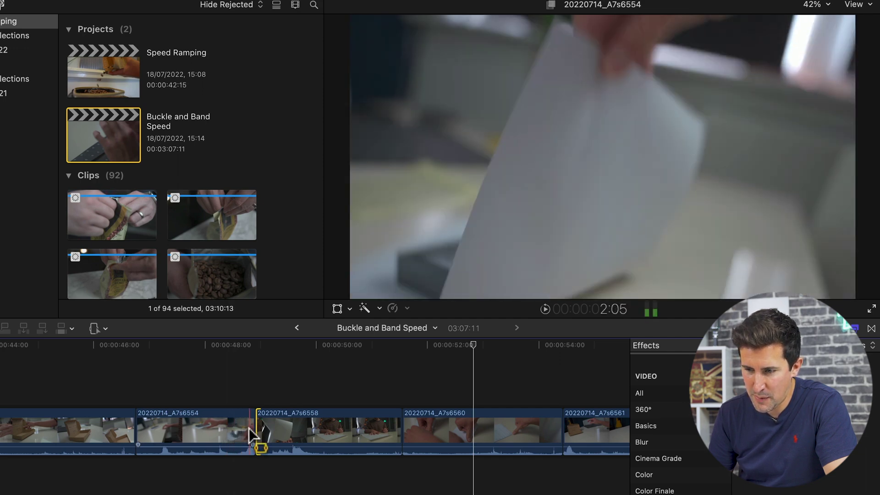
Retime a short range spanning the A7s6554–A7s6558 cut to Fast 4x and play it back
drag(237, 431, 275, 429)
click(406, 308)
mouse_move(428, 335)
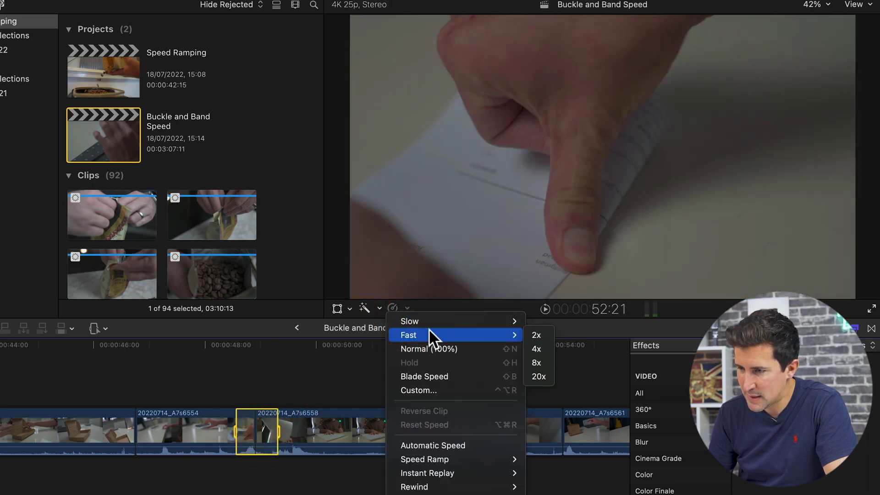
click(530, 345)
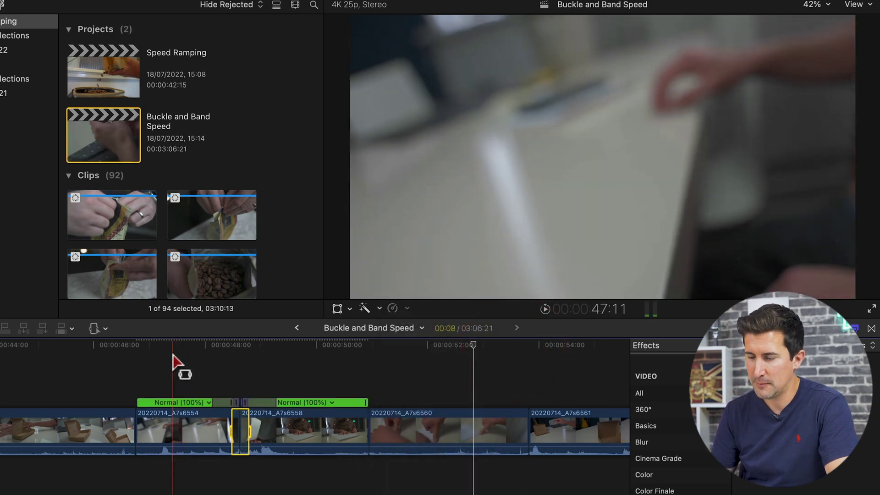
key(space)
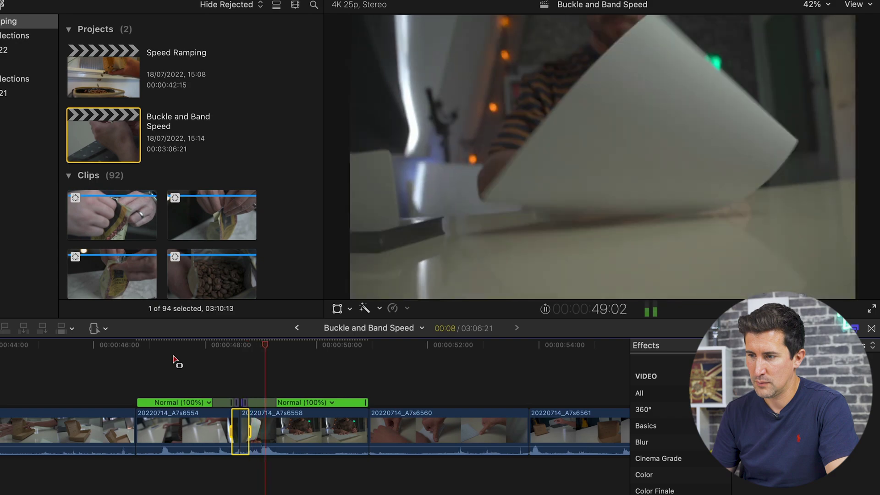